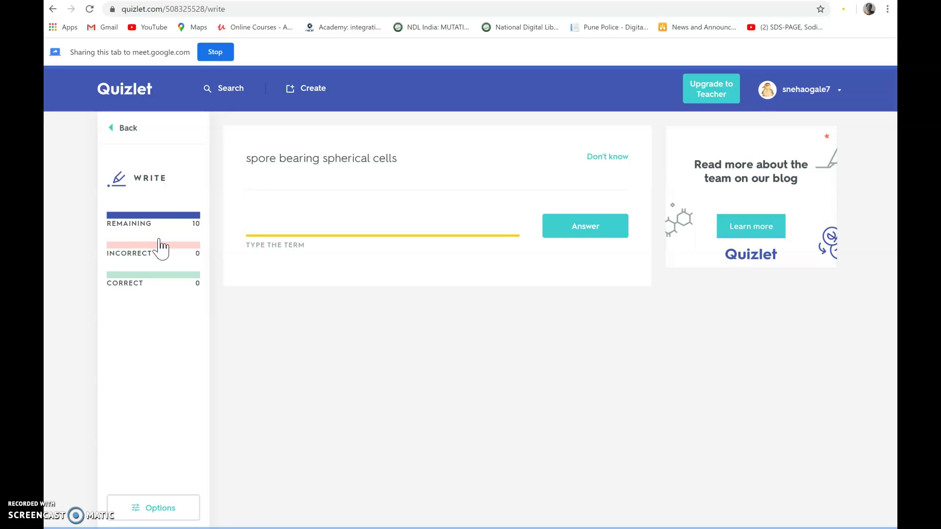
Step: Answer the first two Write prompts with "Sporosarcina" and "K. aerogenes", and return to the study set
{"action": "type", "text": "Sporosarcina"}
{"action": "key", "text": "Return"}
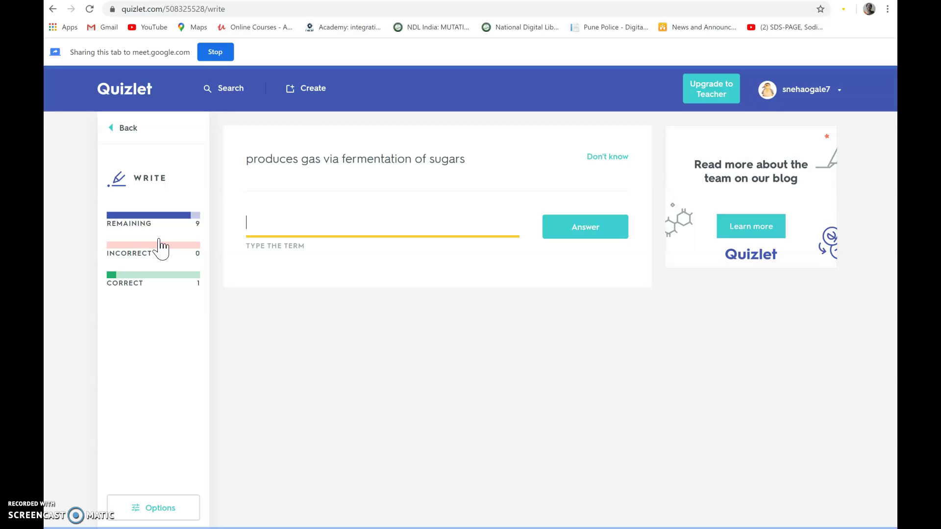
{"action": "type", "text": "K. aerogenes"}
{"action": "key", "text": "Return"}
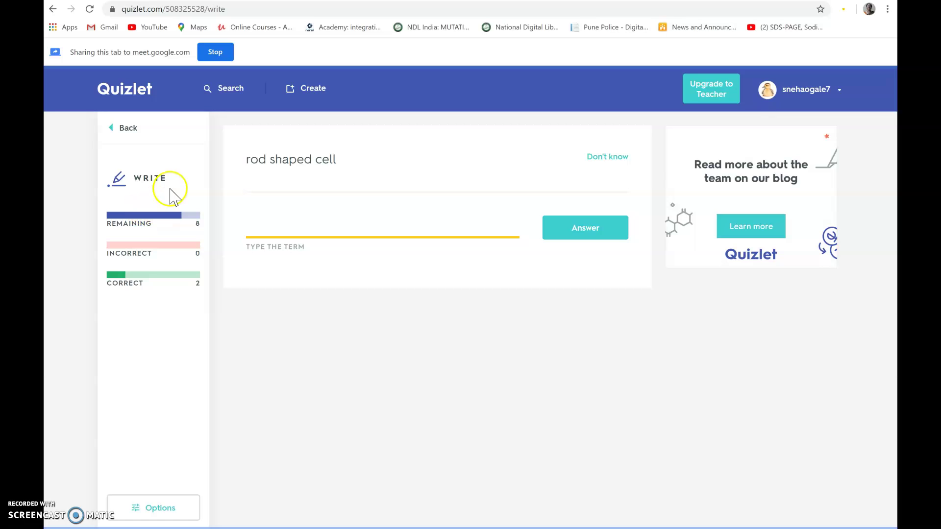
{"action": "left_click", "coordinate": [129, 129]}
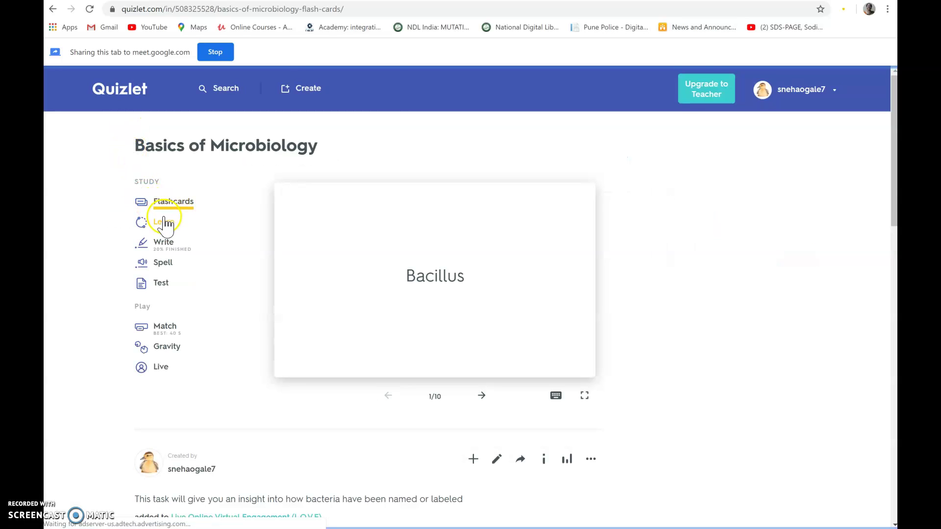
Step: In Spell mode, play the audio for the first term, answer it with "Chromobacterium violaceum", and return to the study set
{"action": "left_click", "coordinate": [161, 264]}
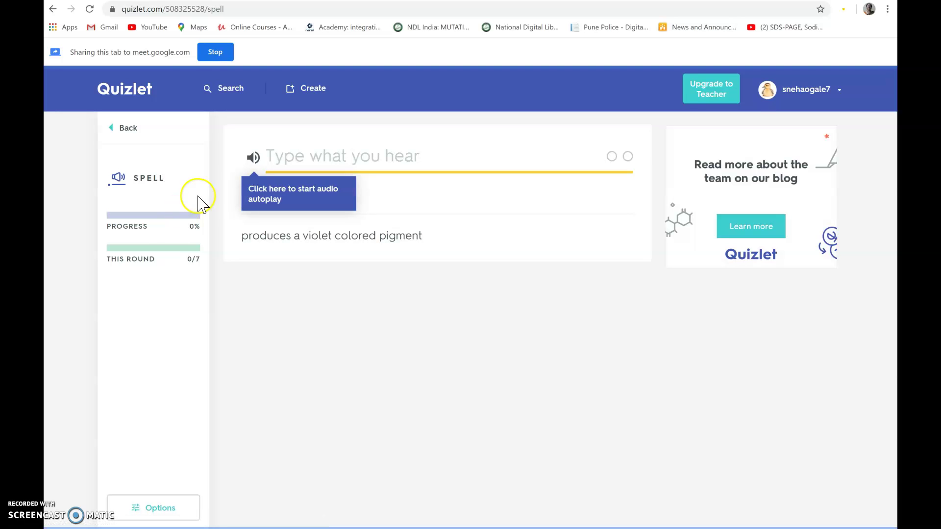
{"action": "left_click", "coordinate": [253, 164]}
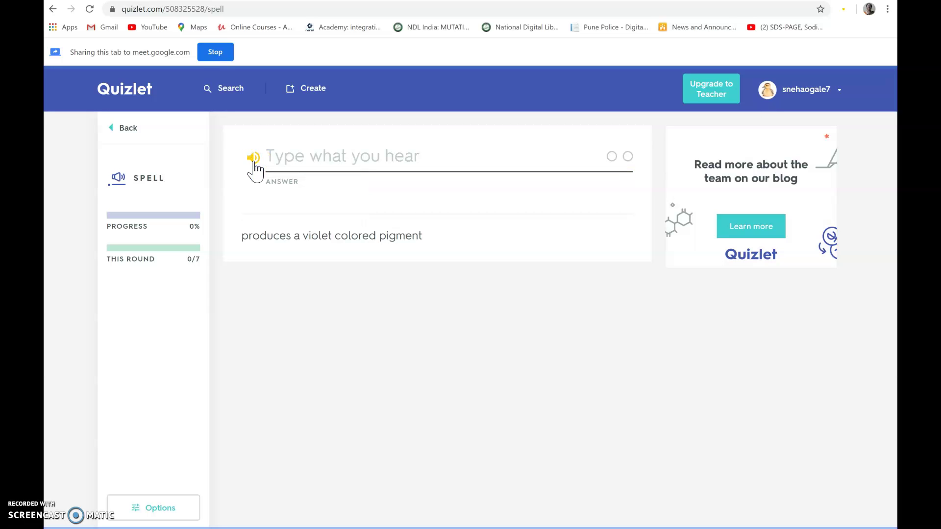
{"action": "left_click", "coordinate": [272, 159]}
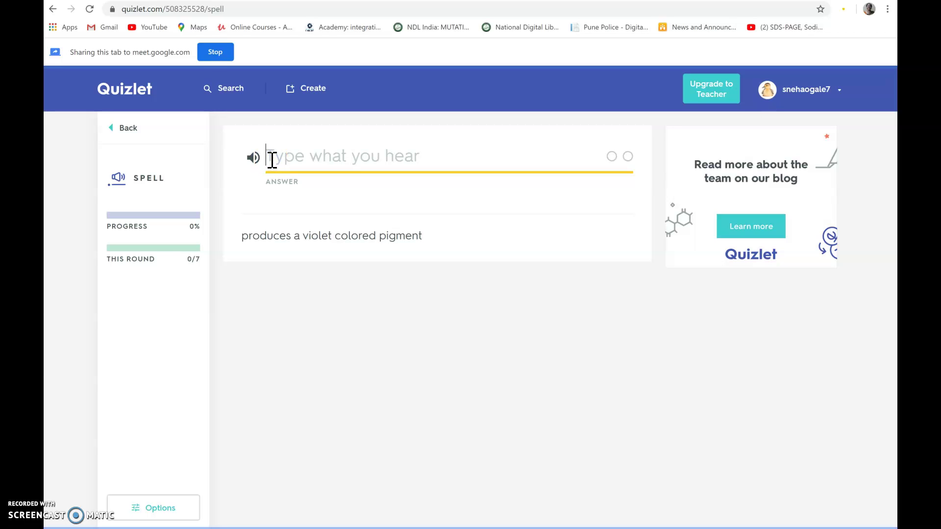
{"action": "type", "text": "chromo"}
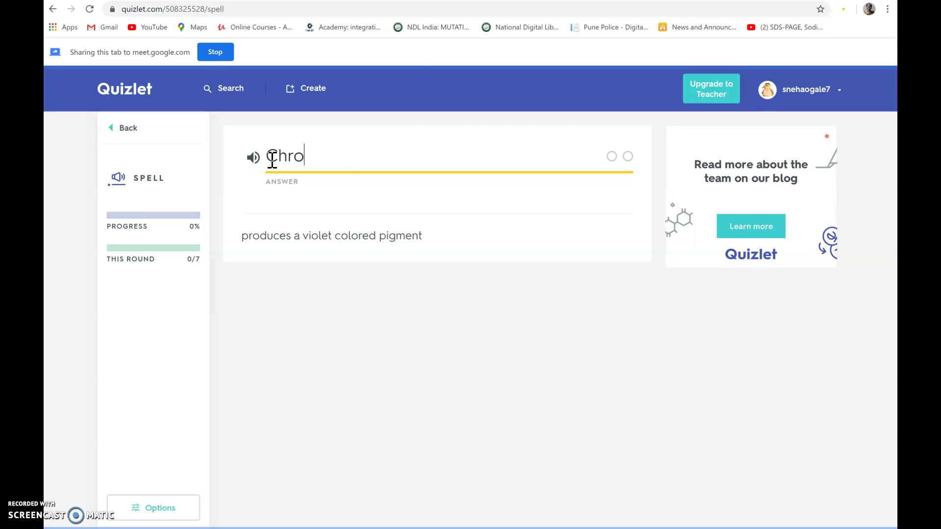
{"action": "type", "text": "bacterium "}
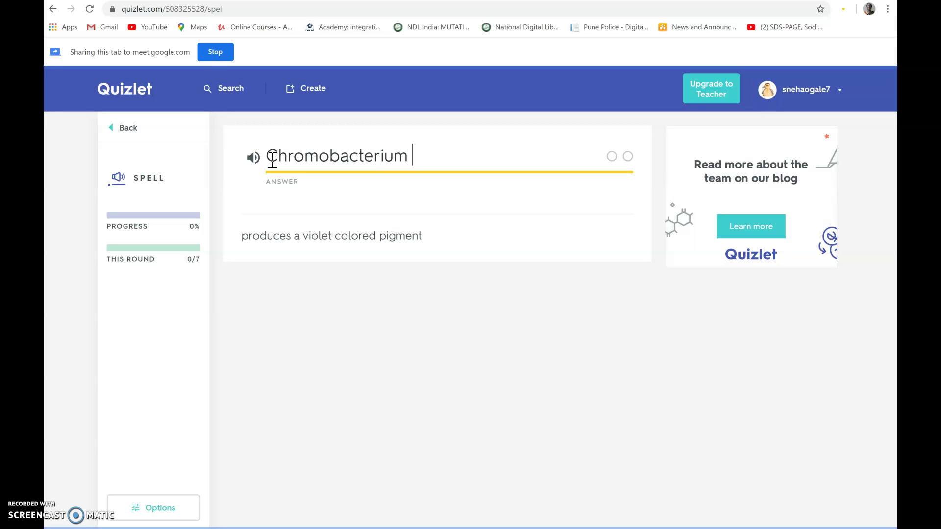
{"action": "type", "text": "violaceum"}
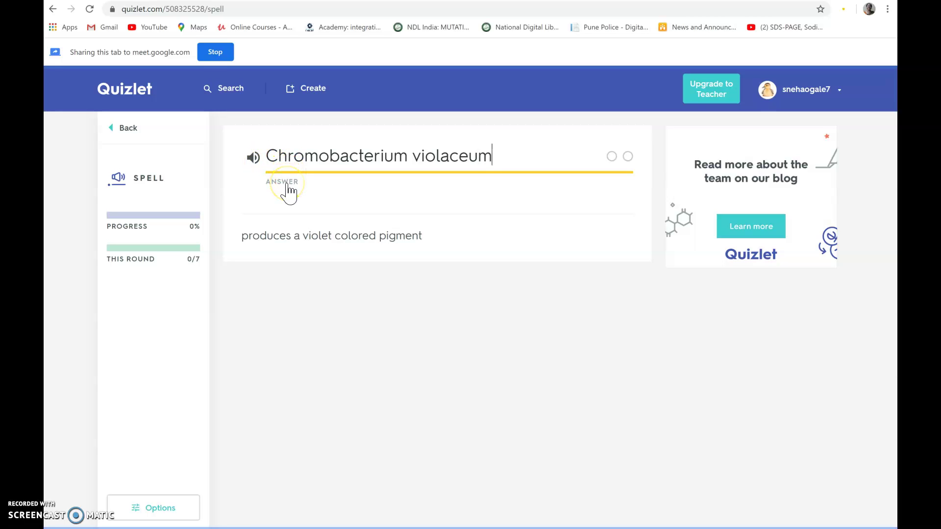
{"action": "key", "text": "Return"}
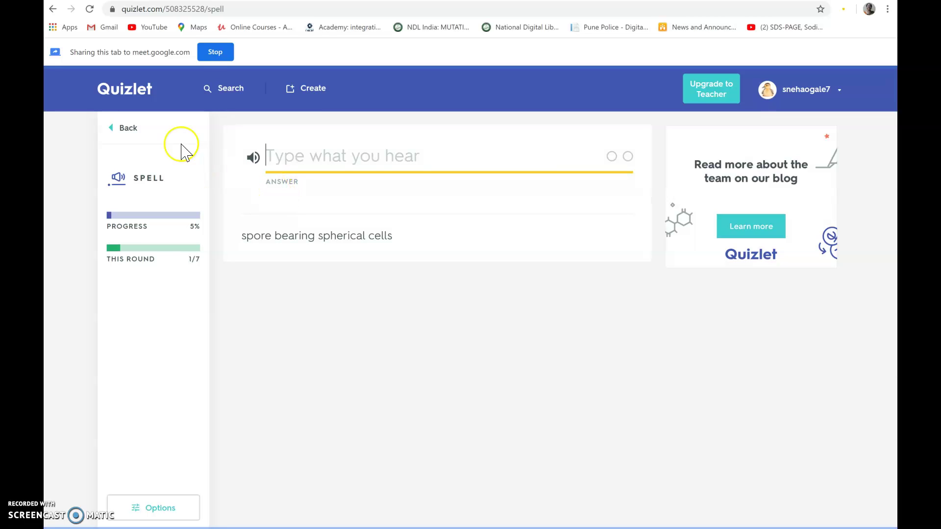
{"action": "left_click", "coordinate": [113, 130]}
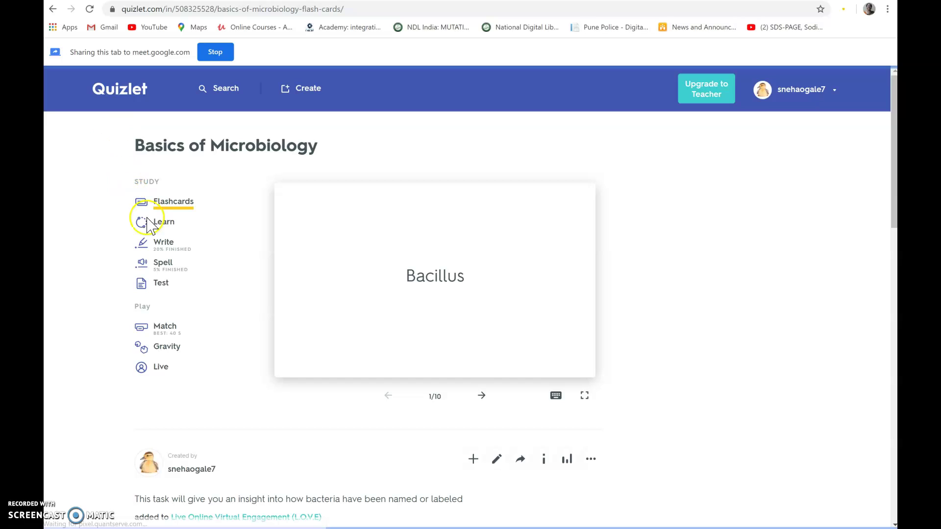
Step: Open the set's Test and answer the pink colored pigment question with "Micrococcus roseus"
{"action": "left_click", "coordinate": [161, 282]}
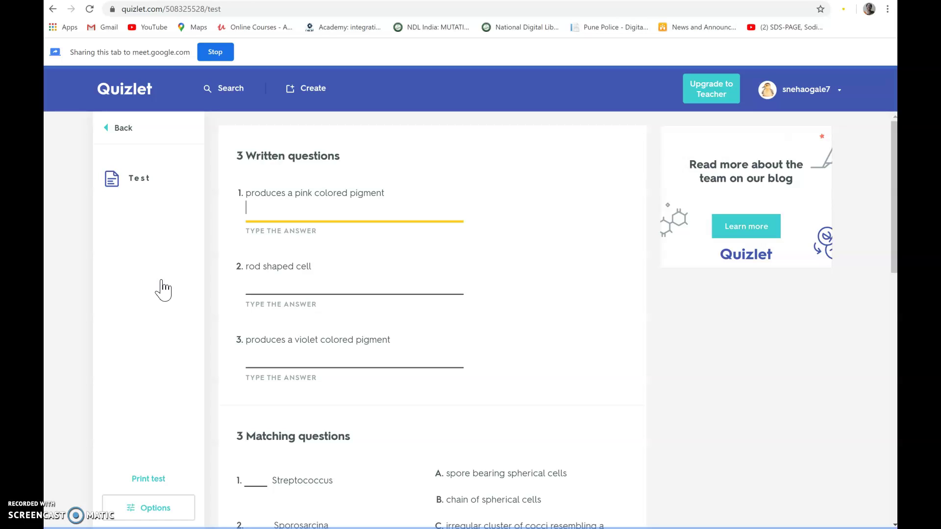
{"action": "type", "text": "Micrococcus roseus"}
{"action": "left_click", "coordinate": [175, 343]}
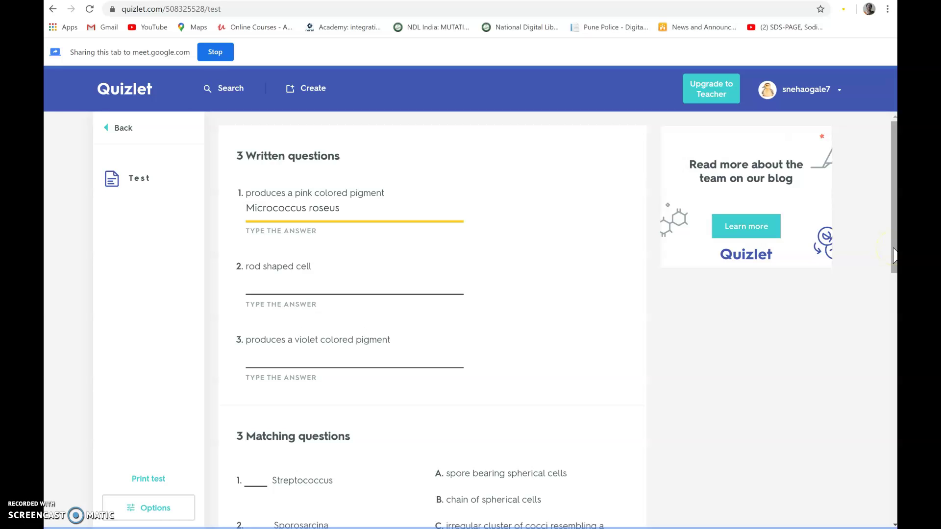
Step: Look through the test's matching, multiple choice and true/false questions, and return to the study set without submitting
{"action": "left_click", "coordinate": [892, 252]}
{"action": "left_click_drag", "start_coordinate": [892, 252], "coordinate": [893, 327]}
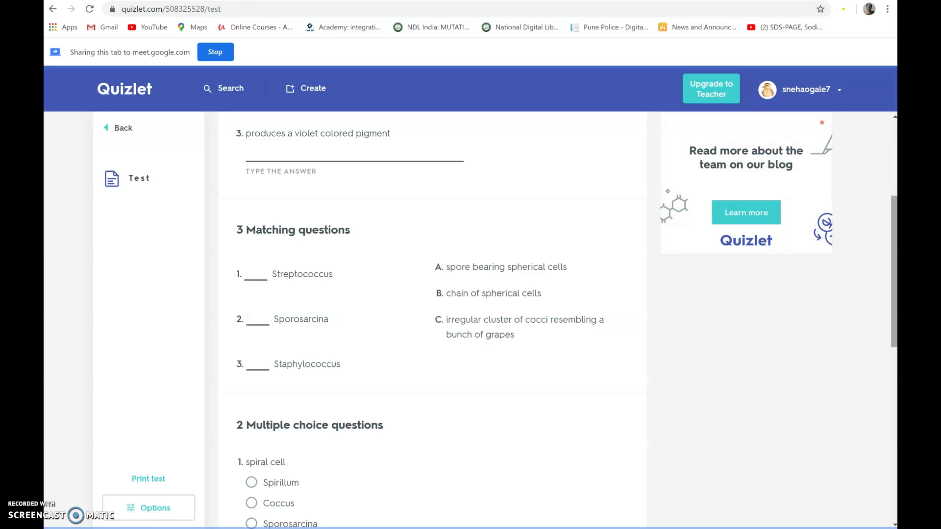
{"action": "scroll", "coordinate": [431, 318], "scroll_direction": "down", "scroll_amount": 4}
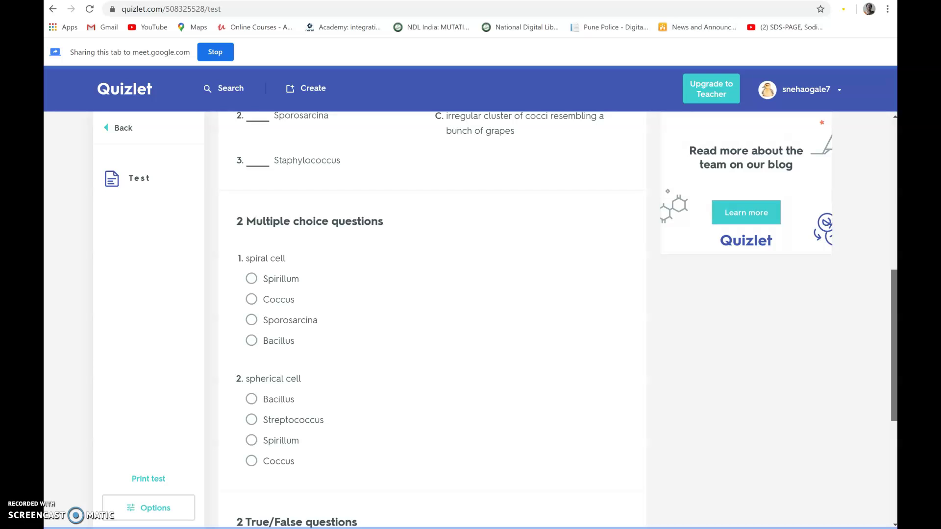
{"action": "scroll", "coordinate": [431, 319], "scroll_direction": "down", "scroll_amount": 4}
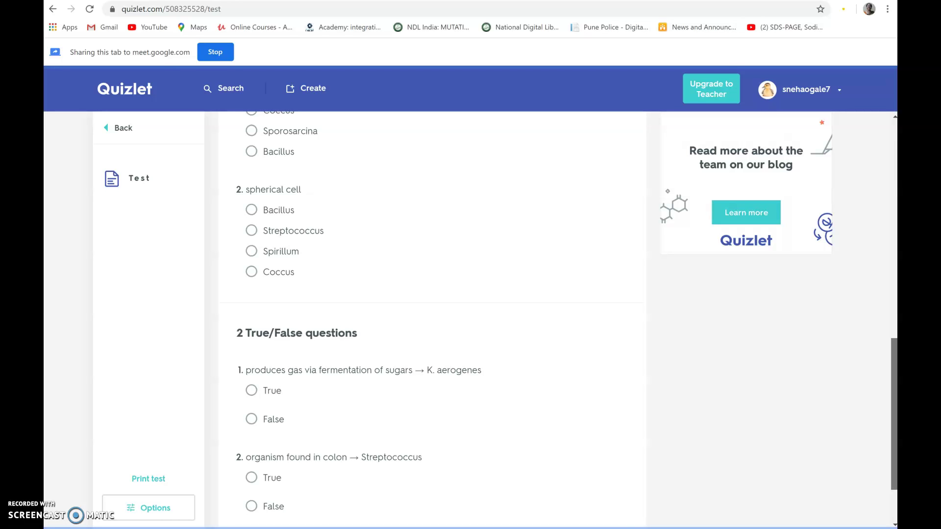
{"action": "scroll", "coordinate": [431, 319], "scroll_direction": "down", "scroll_amount": 2}
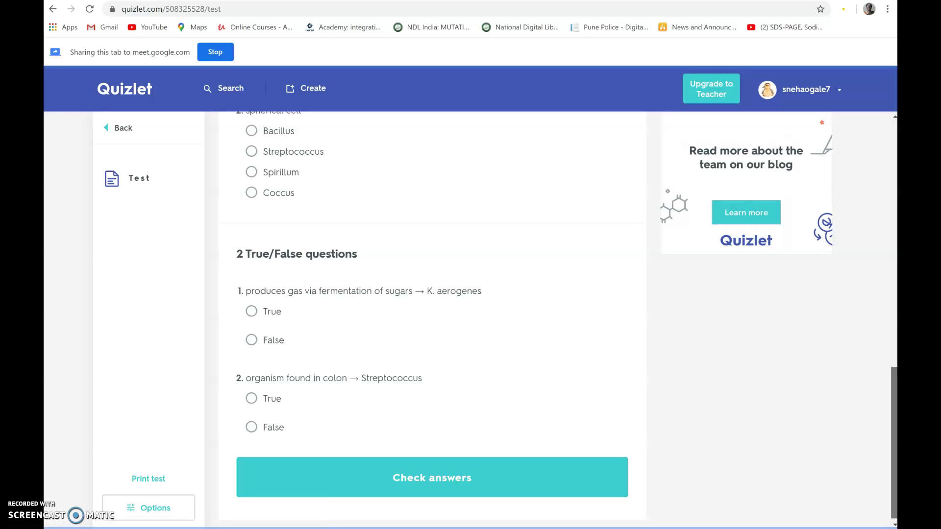
{"action": "left_click_drag", "start_coordinate": [893, 483], "coordinate": [856, 218]}
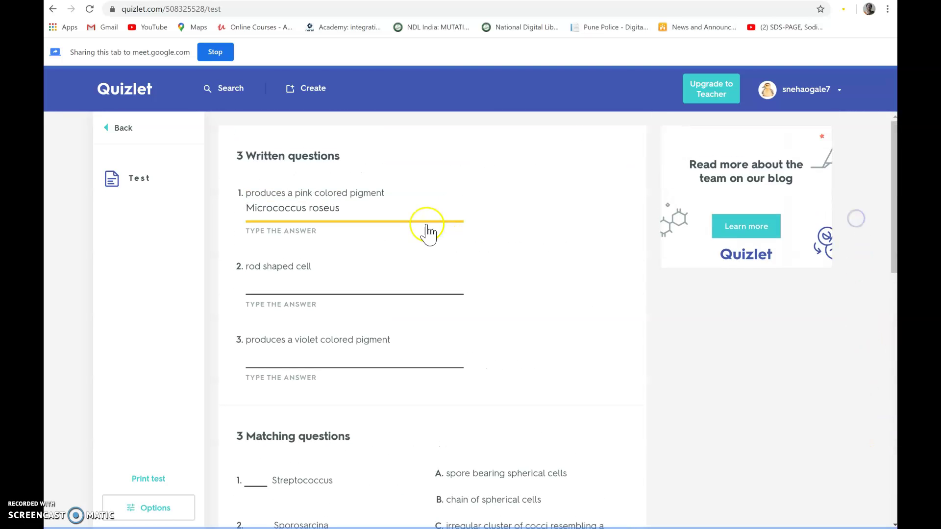
{"action": "left_click", "coordinate": [123, 127]}
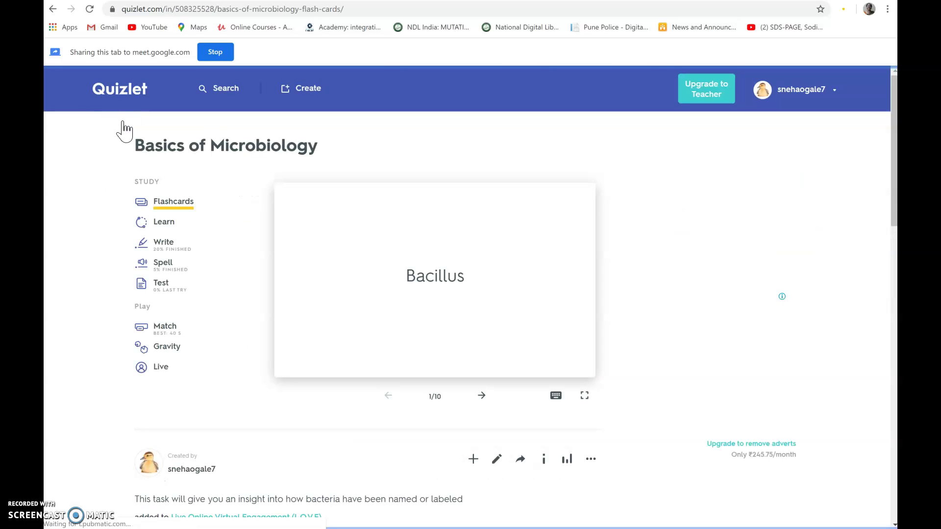
Step: Start the Match game, pair "Streptococcus" with "chain of spherical cells", and return to the study set
{"action": "left_click", "coordinate": [214, 235]}
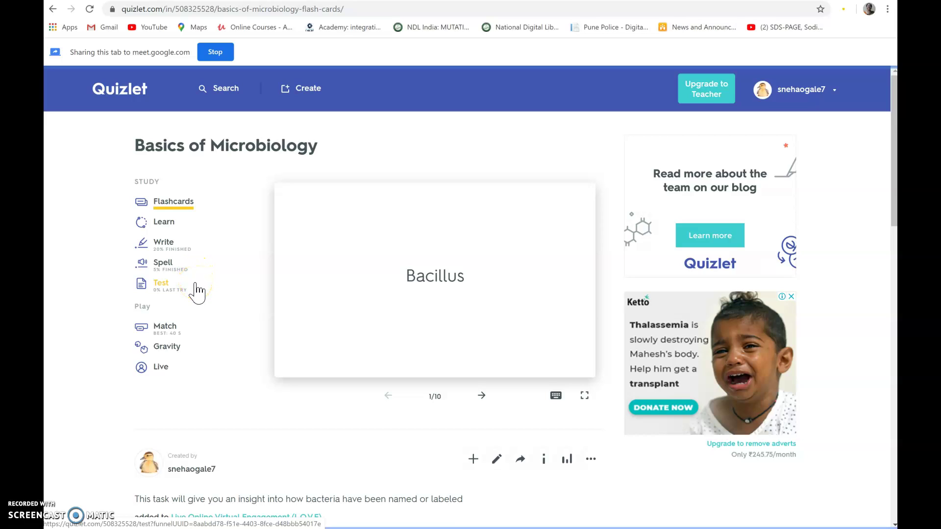
{"action": "left_click", "coordinate": [165, 323]}
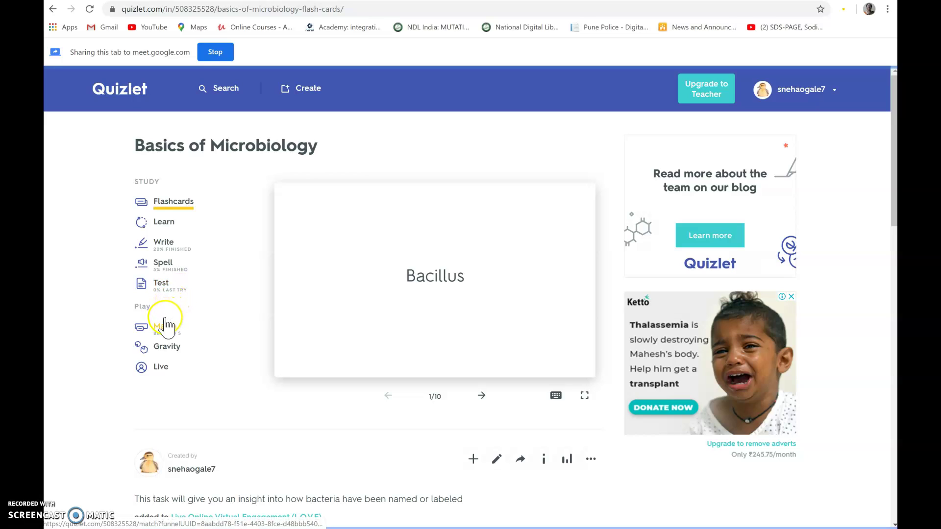
{"action": "left_click", "coordinate": [165, 327]}
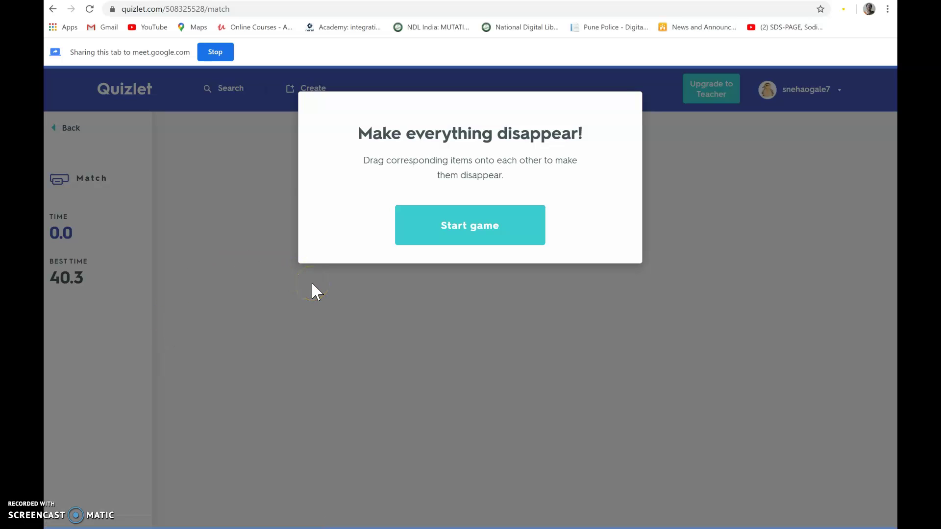
{"action": "left_click", "coordinate": [478, 224]}
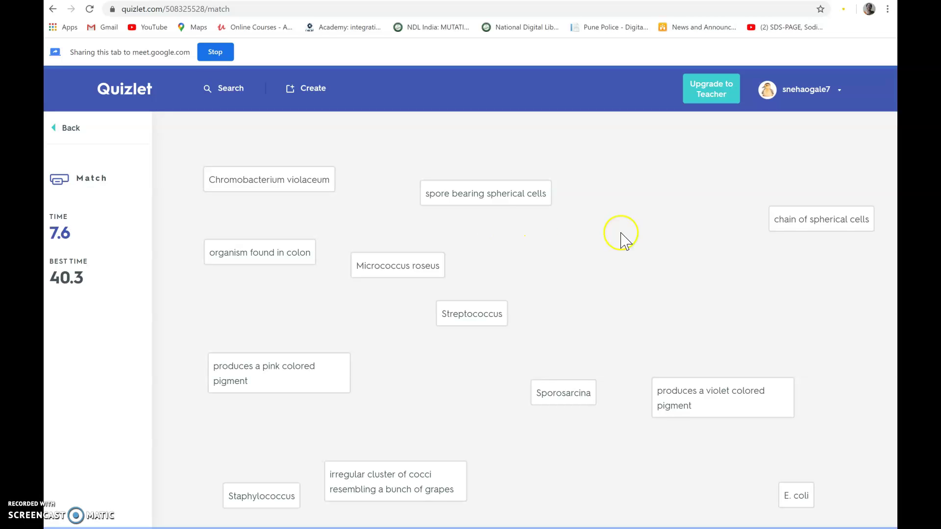
{"action": "left_click_drag", "start_coordinate": [496, 313], "coordinate": [821, 220]}
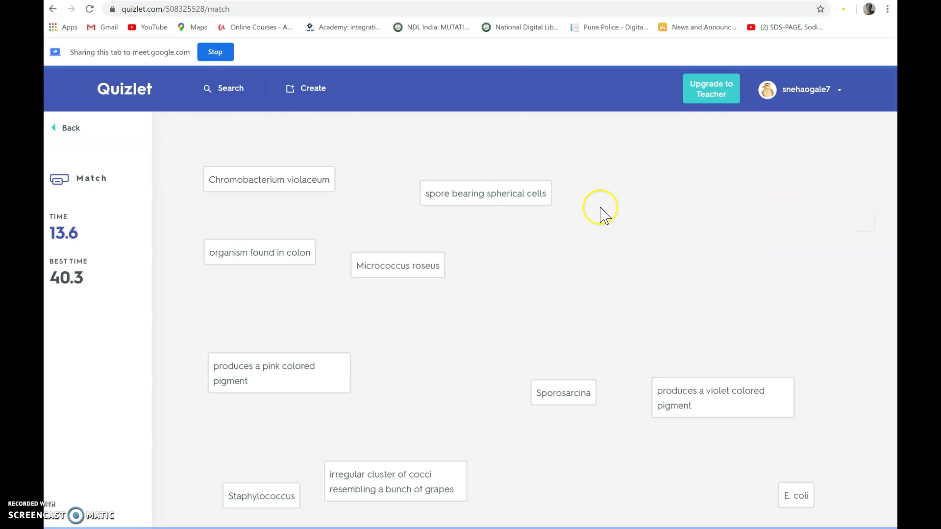
{"action": "left_click", "coordinate": [71, 128]}
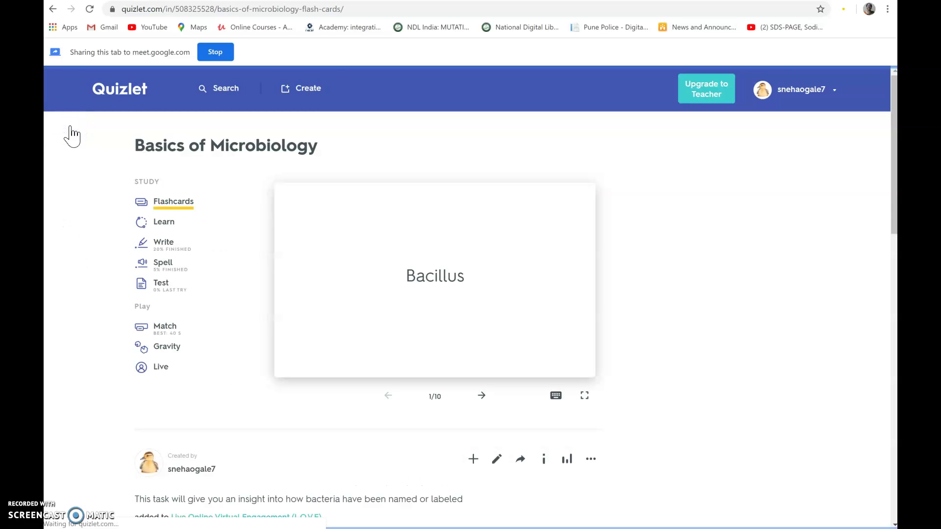
{"action": "left_click", "coordinate": [74, 138]}
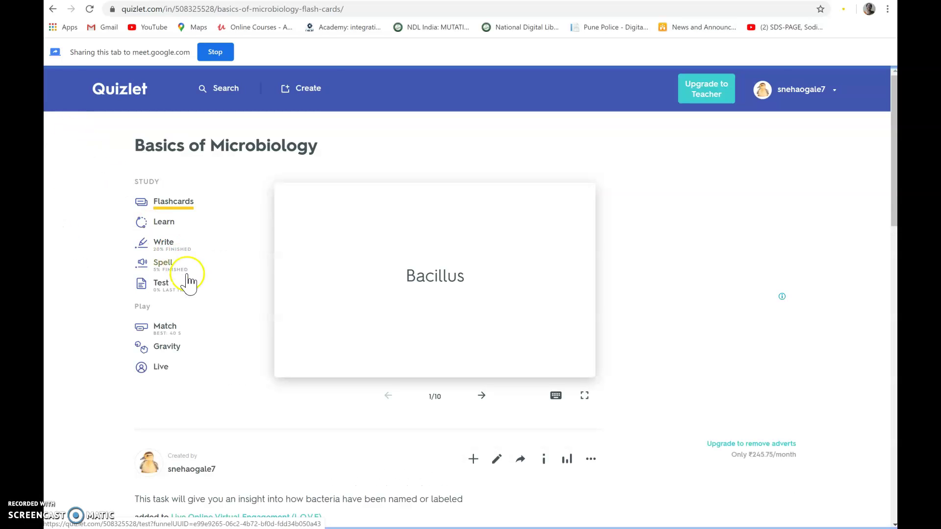
Step: Start the Gravity game with the difficulty level set to Easy
{"action": "left_click", "coordinate": [165, 350]}
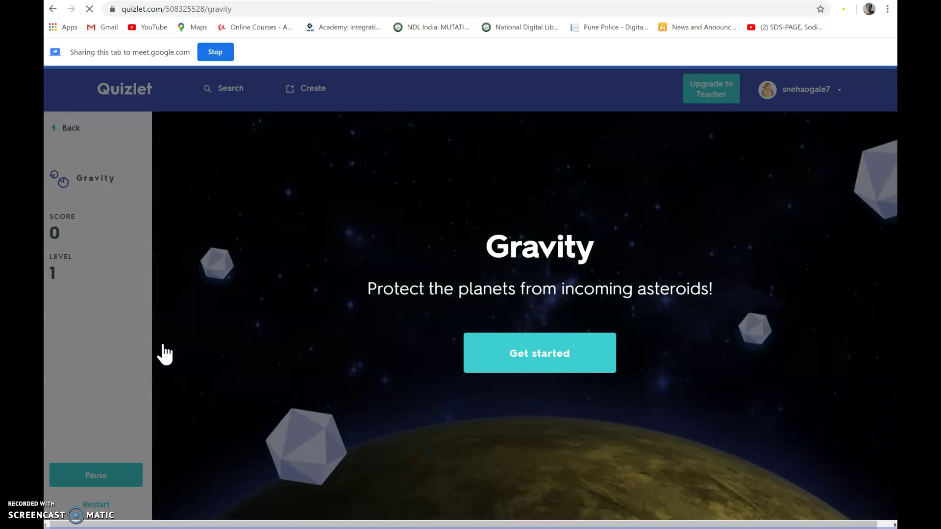
{"action": "left_click", "coordinate": [187, 315]}
{"action": "left_click", "coordinate": [529, 351]}
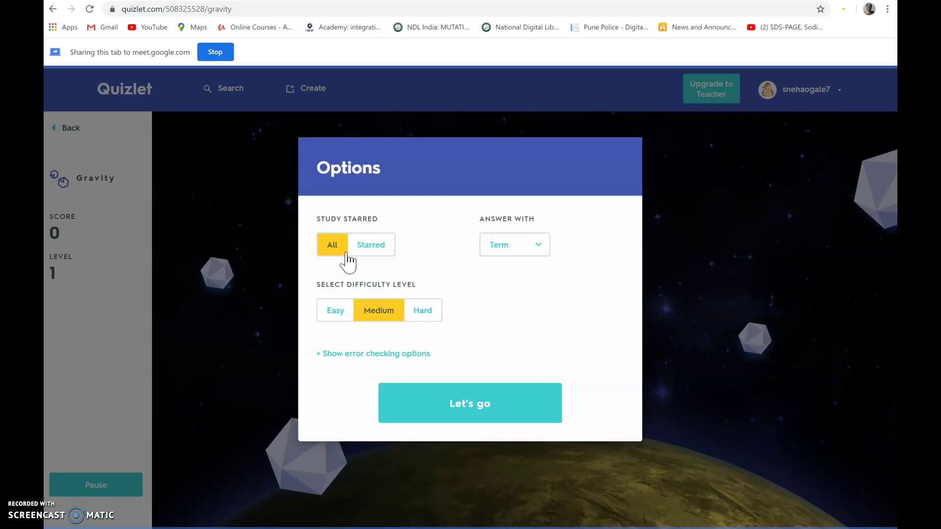
{"action": "left_click", "coordinate": [336, 313]}
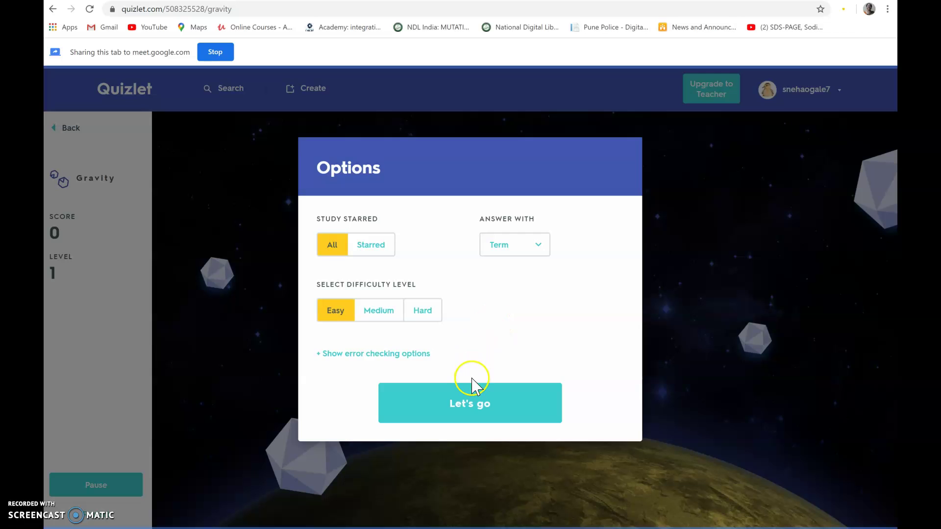
{"action": "left_click", "coordinate": [470, 407]}
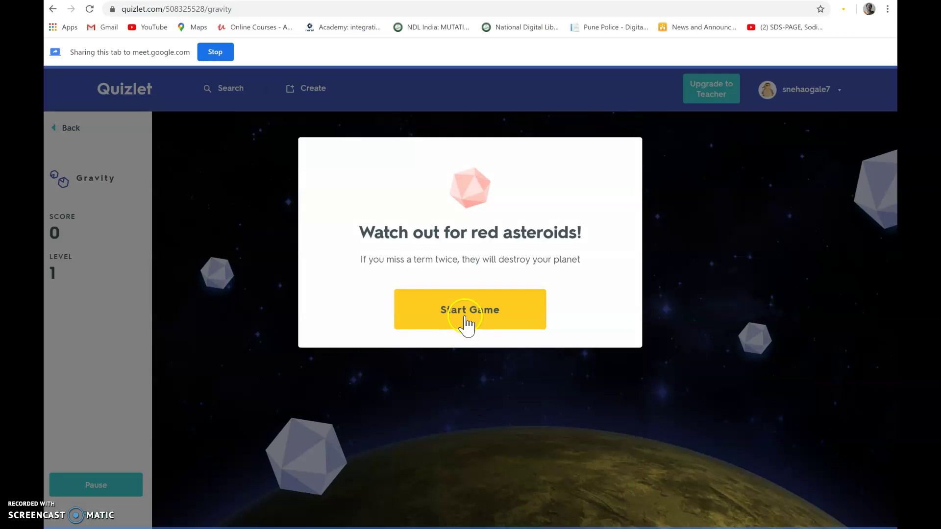
{"action": "left_click", "coordinate": [464, 316]}
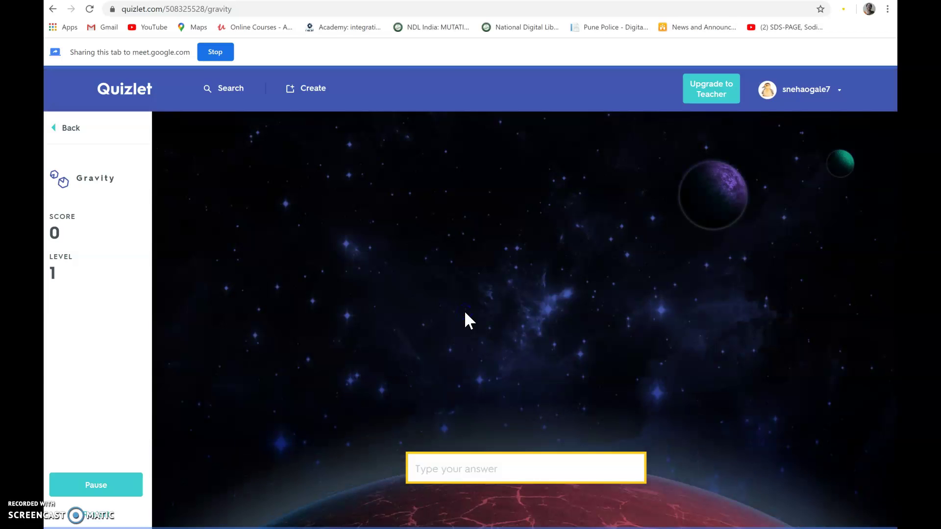
Step: Answer the "spiral cell" asteroid with "Spirillum" and leave the Gravity game for the study set
{"action": "left_click", "coordinate": [449, 424]}
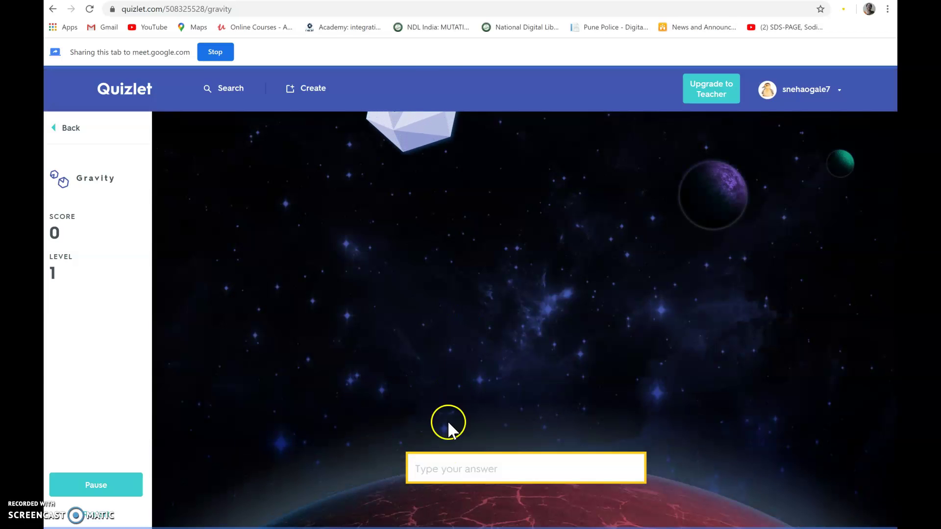
{"action": "type", "text": "Spir"}
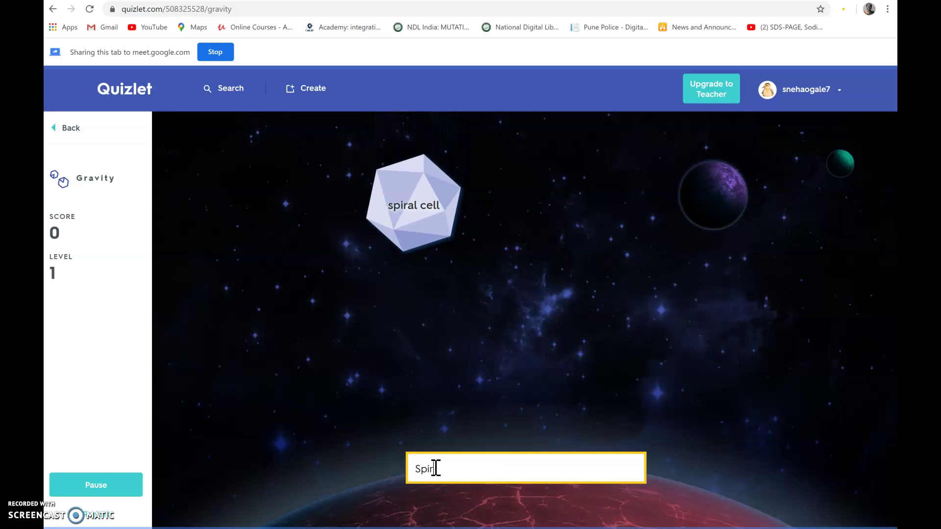
{"action": "type", "text": "illum"}
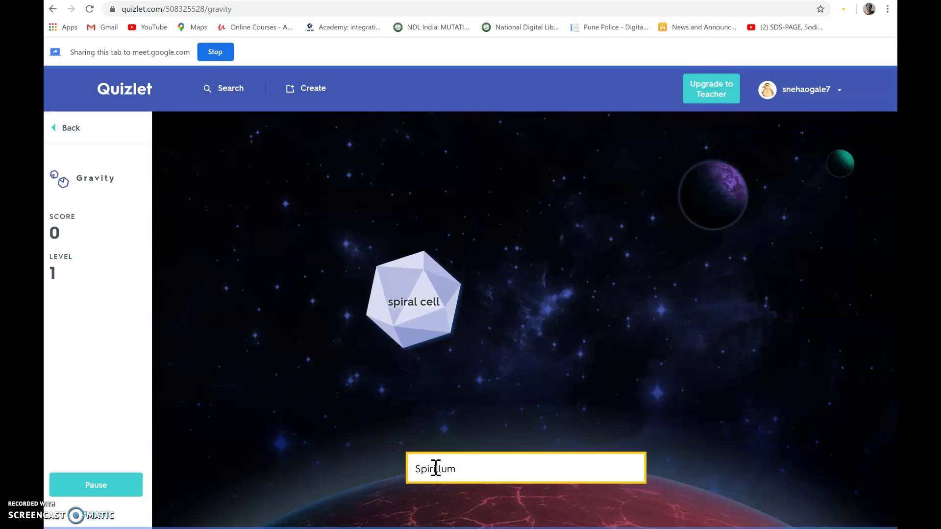
{"action": "key", "text": "Return"}
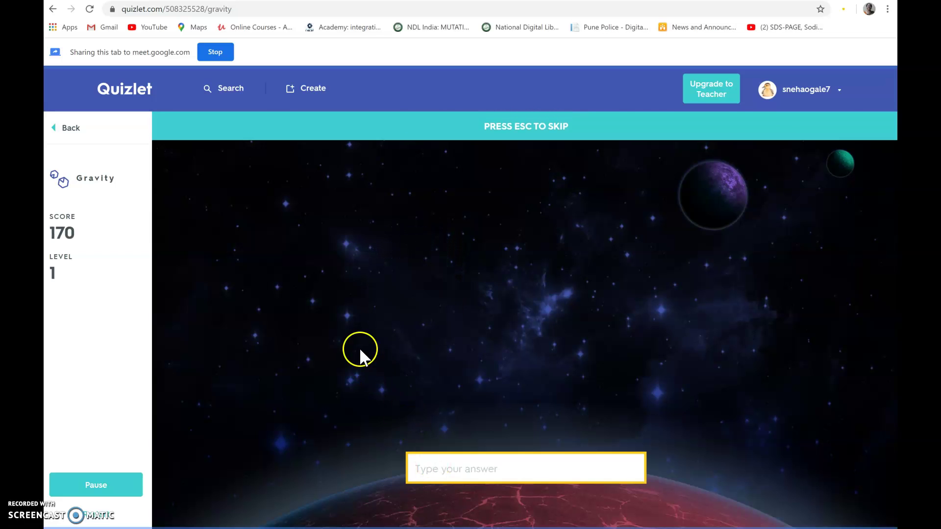
{"action": "left_click", "coordinate": [78, 129]}
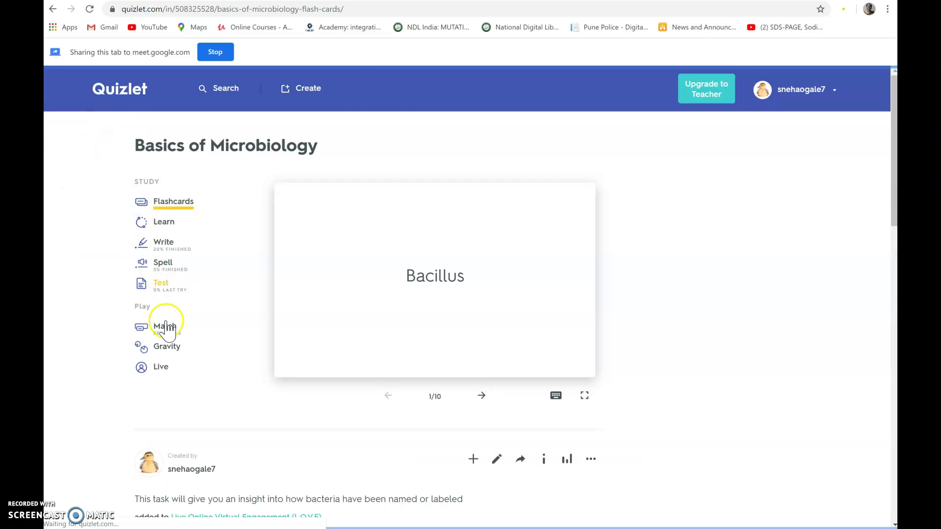
Step: Switch to the Google Meet call, stop presenting the Quizlet tab, and leave the meeting
{"action": "left_click", "coordinate": [160, 367]}
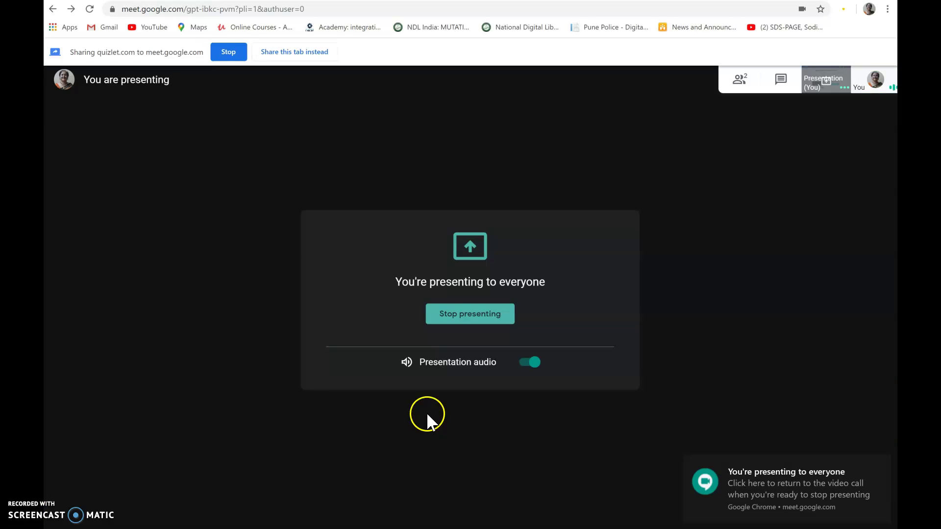
{"action": "left_click", "coordinate": [462, 314]}
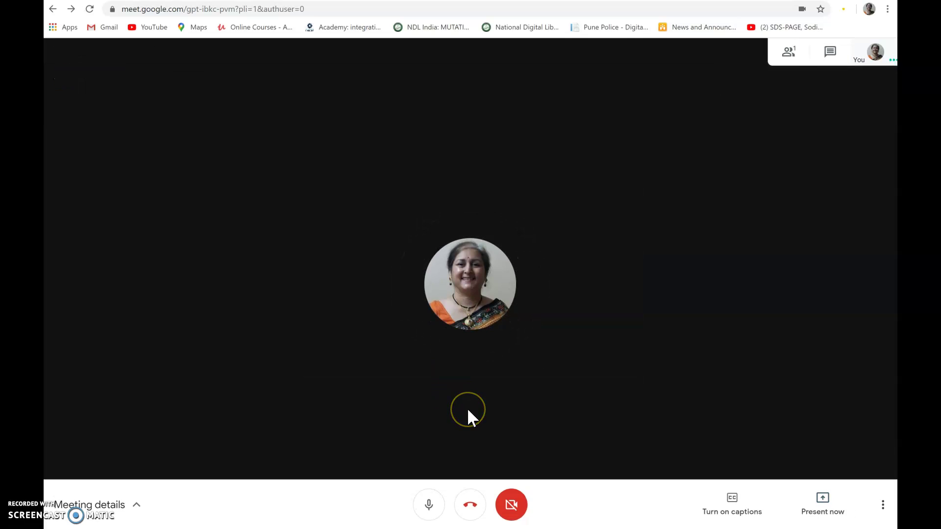
{"action": "left_click", "coordinate": [471, 509]}
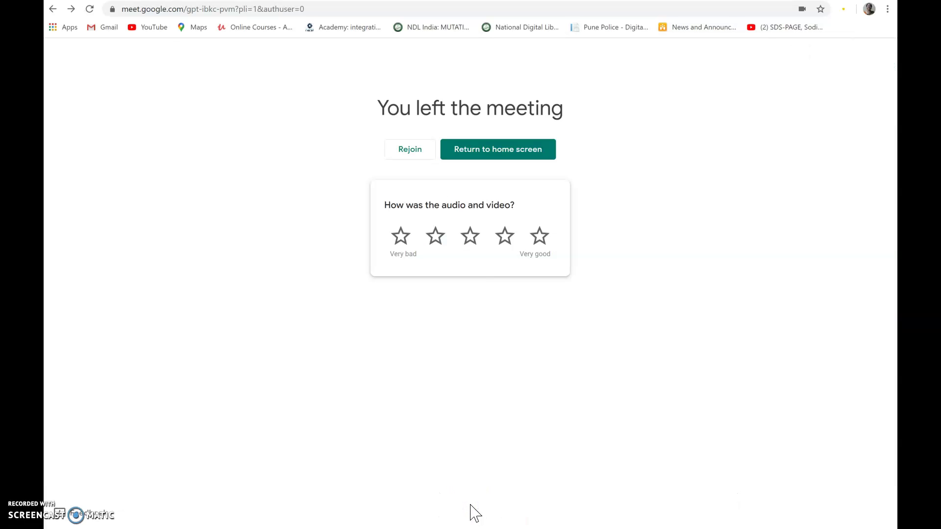